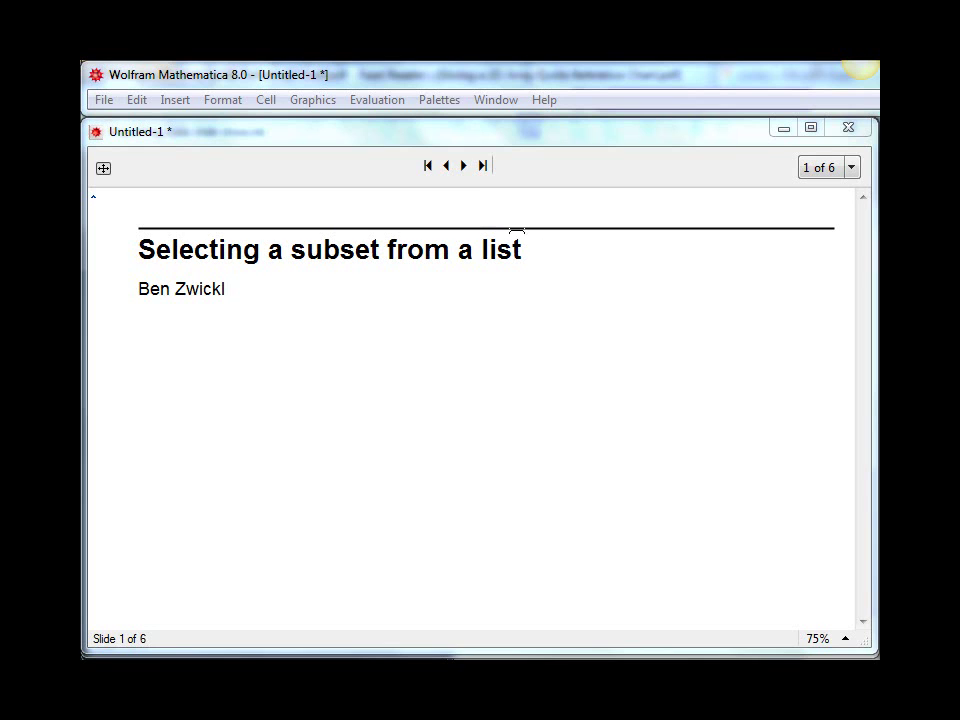
- Advance the slideshow through Terminology to slide 3, 'Visualizing selecting a subset'
left_click(465, 166)
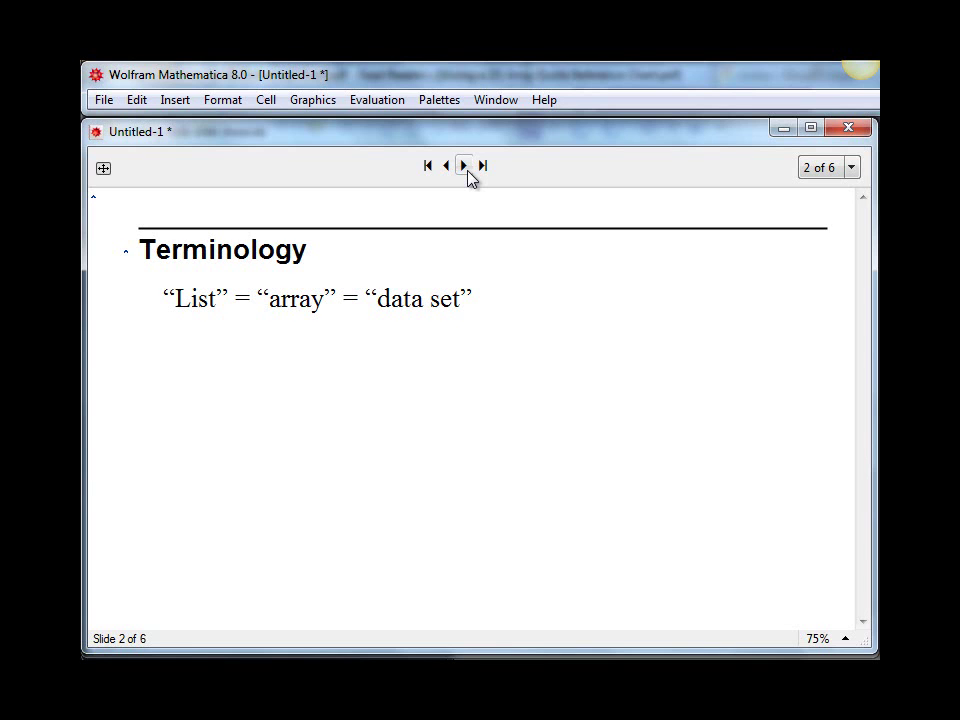
left_click(465, 167)
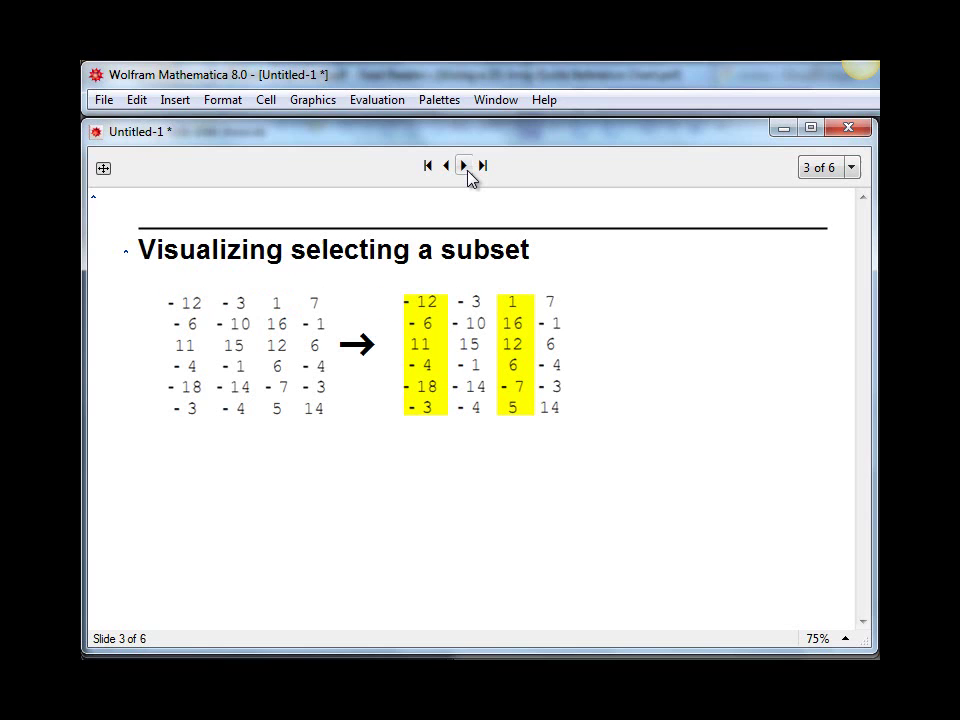
- On the Example slide, evaluate data = Import[] with the DS1052E_saved_oscope_data.csv file path
left_click(467, 171)
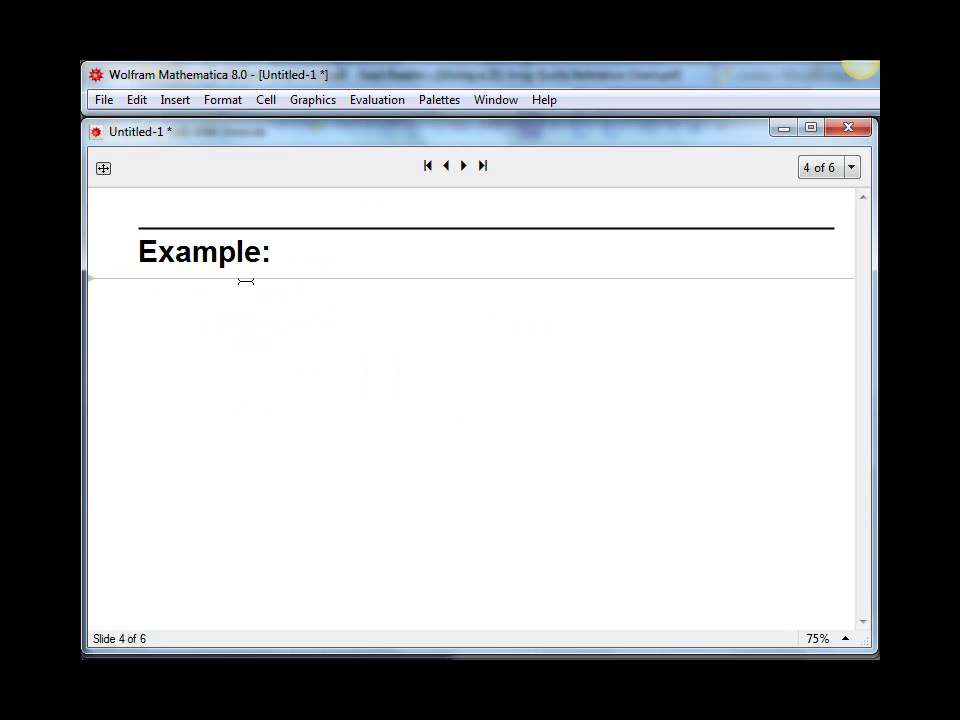
type("Import[]")
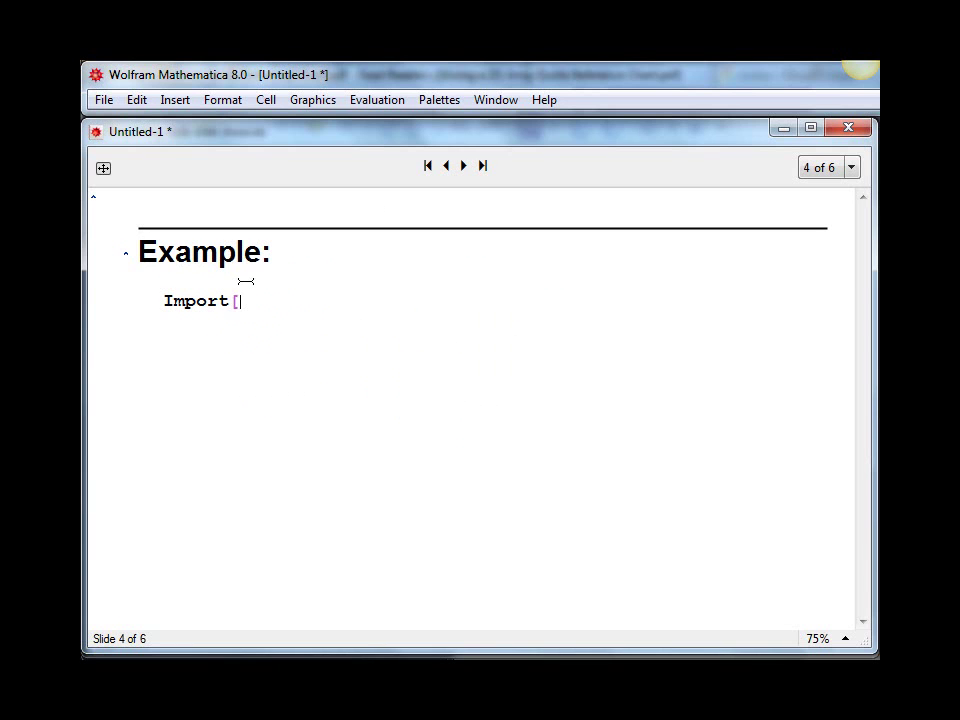
key("Left")
left_click(182, 104)
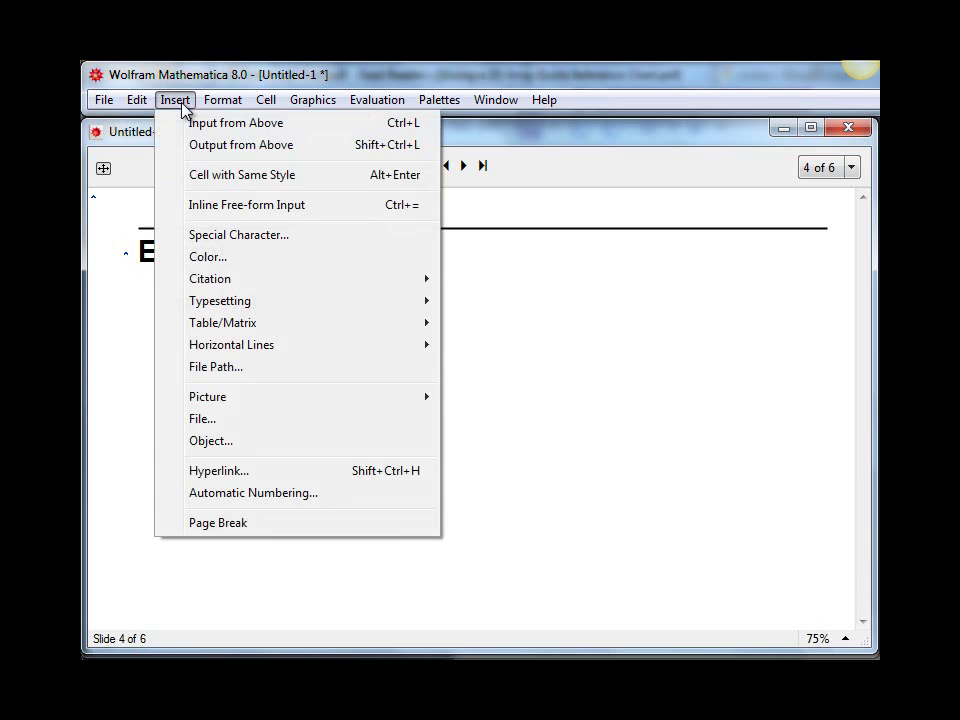
left_click(196, 369)
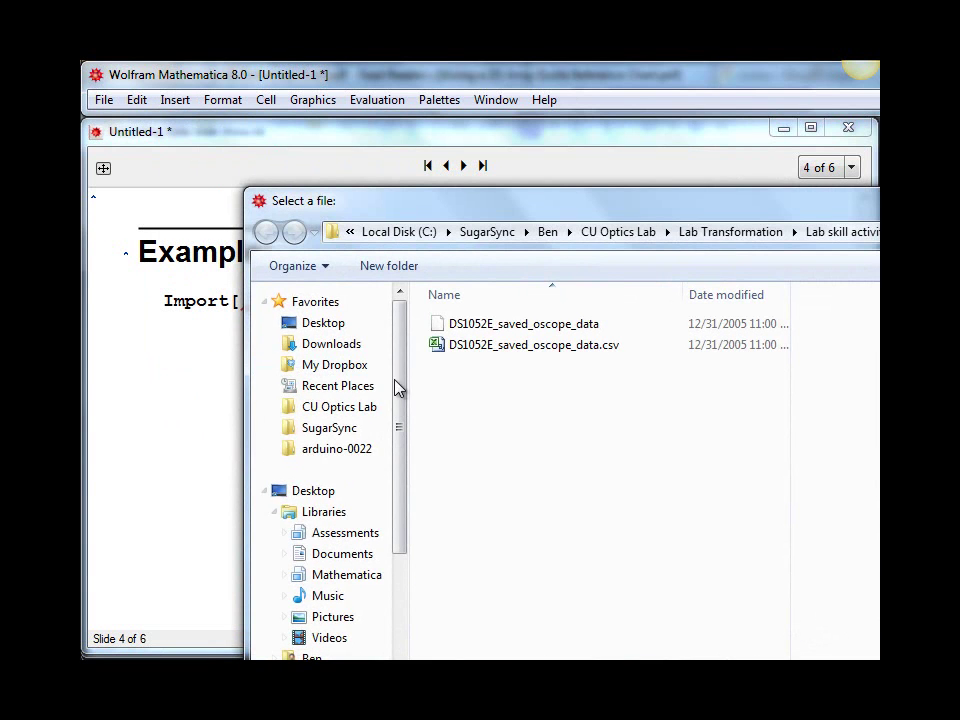
left_click(456, 347)
double_click(456, 347)
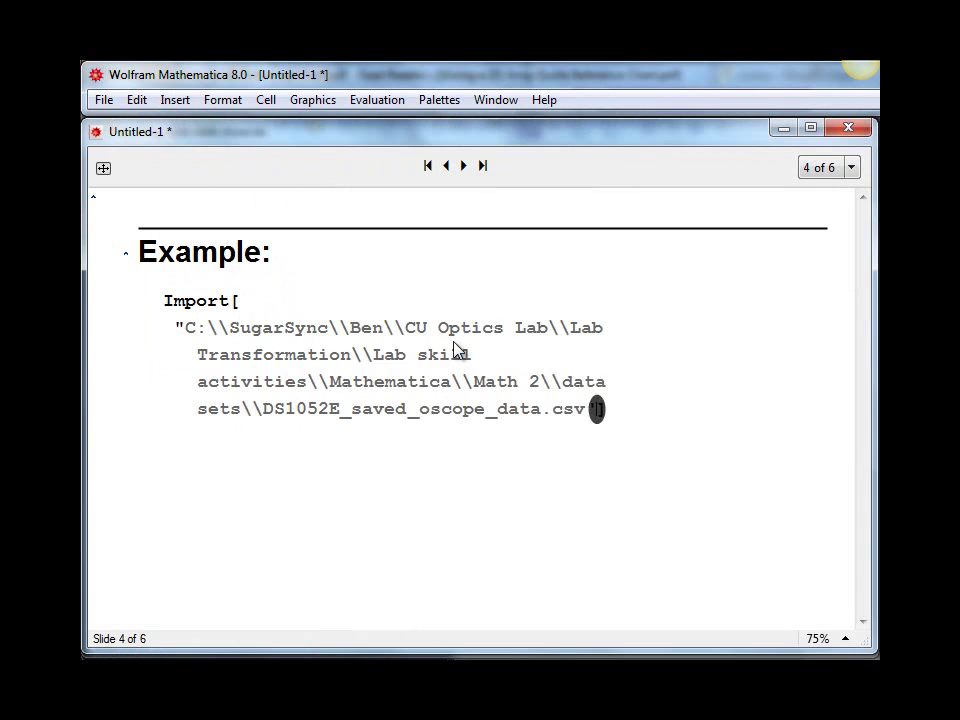
left_click(165, 301)
type("data")
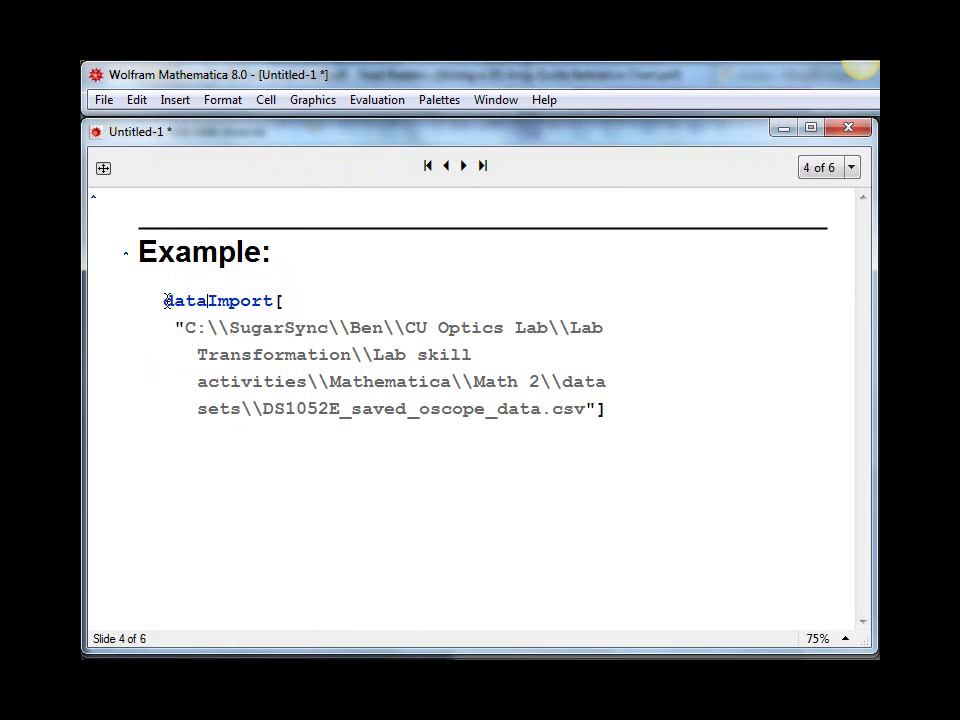
type(" =")
key("shift+Return")
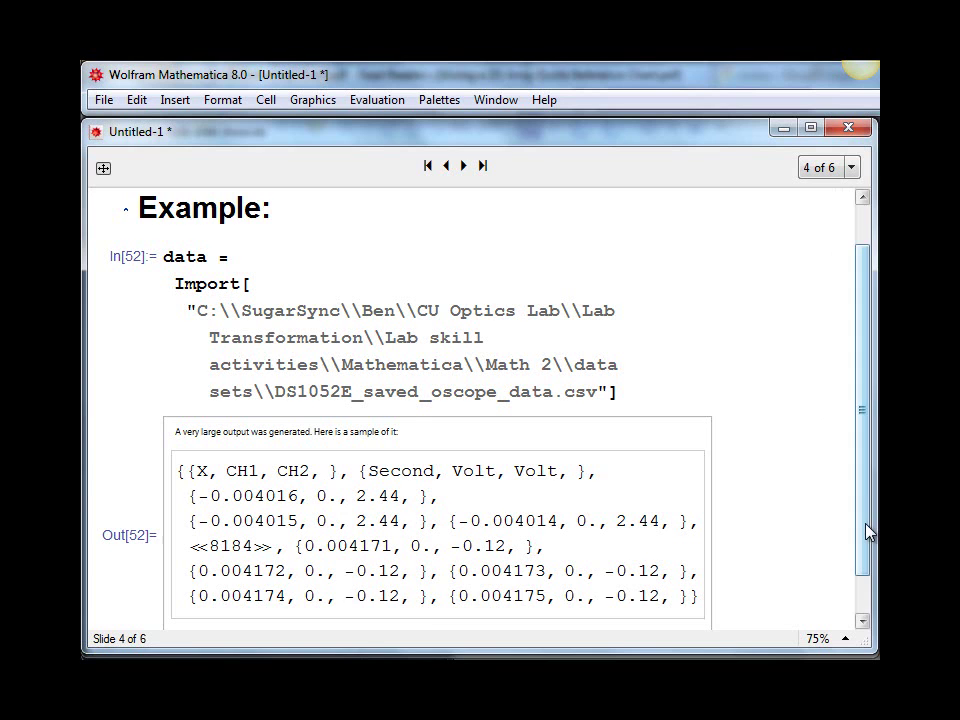
- Evaluate ?ListPlot in a new cell below the imported data
scroll(868, 535, "down", 2)
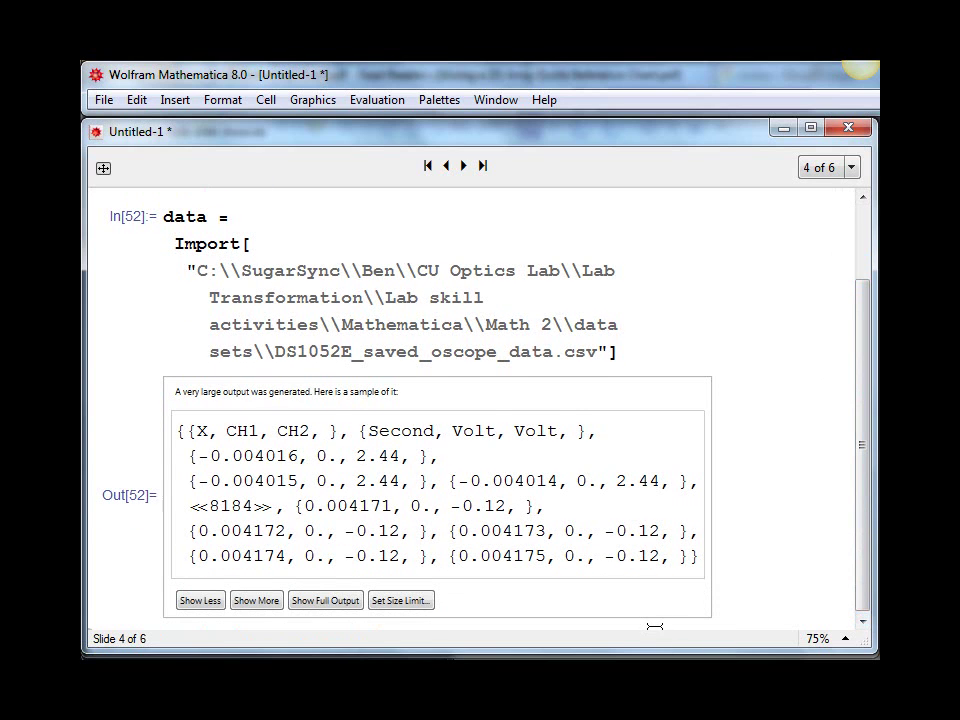
left_click(655, 627)
type("Lis")
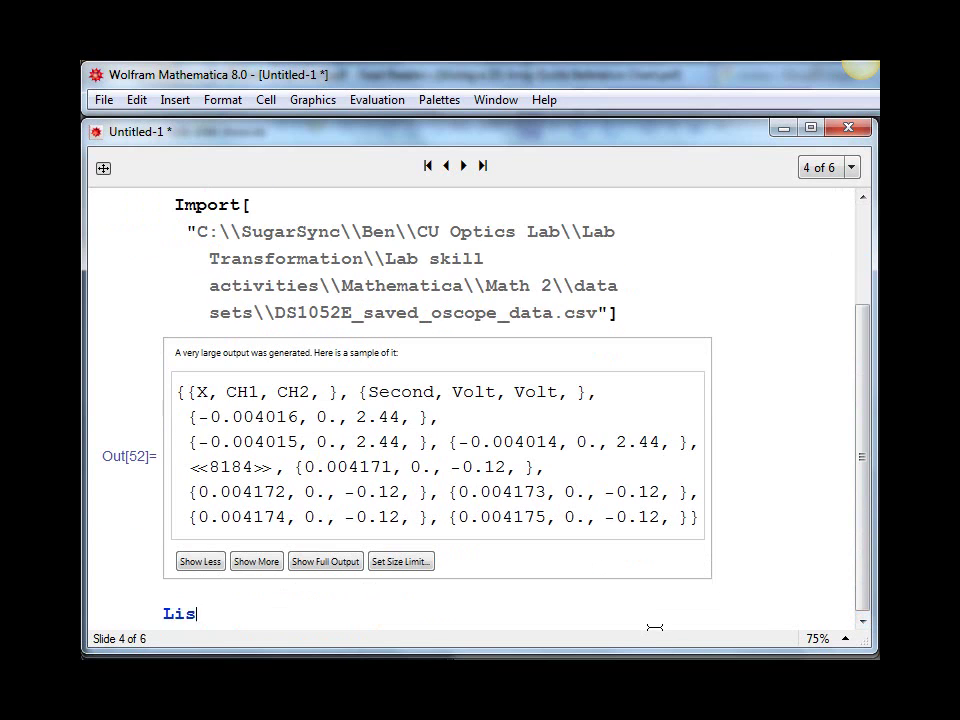
type("tPlkot")
key("BackSpace")
key("BackSpace")
key("BackSpace")
type("ot")
key("Left")
key("Left")
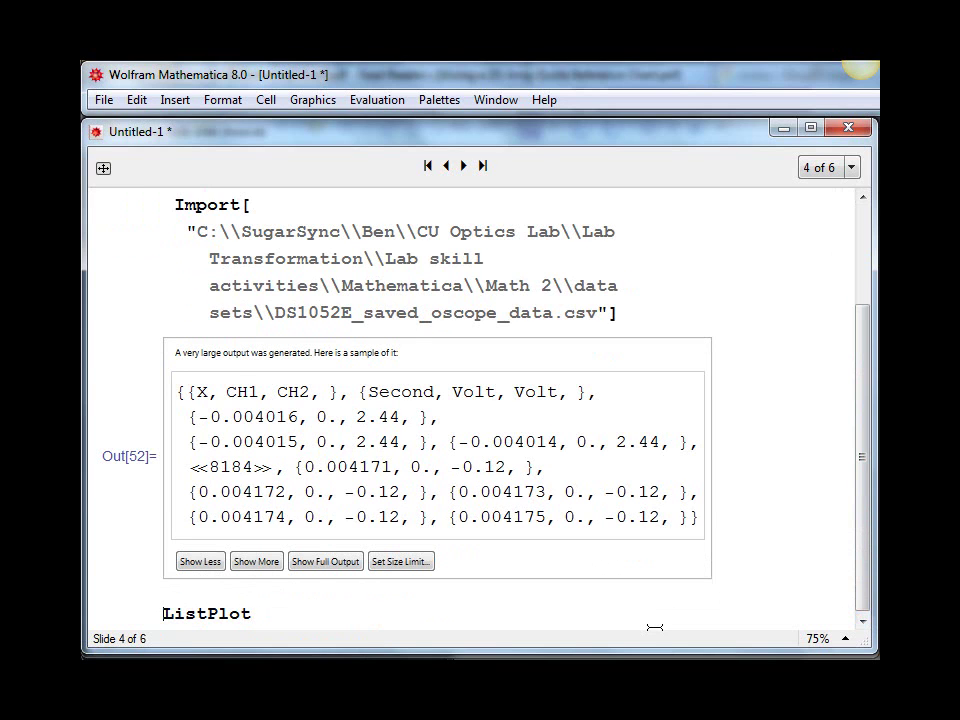
type("?")
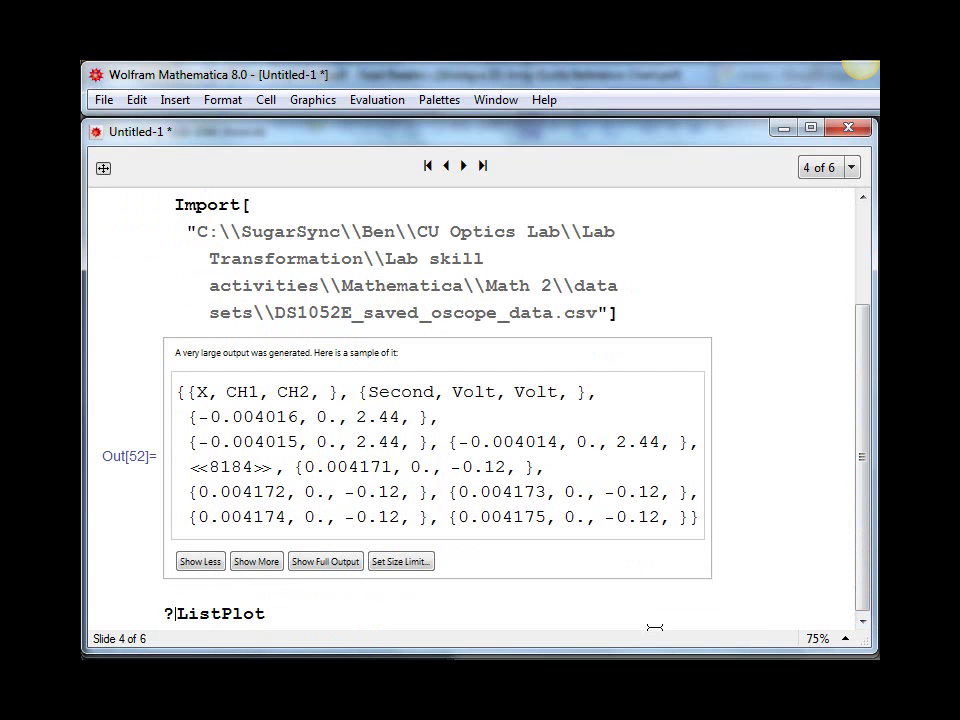
key("shift+Return")
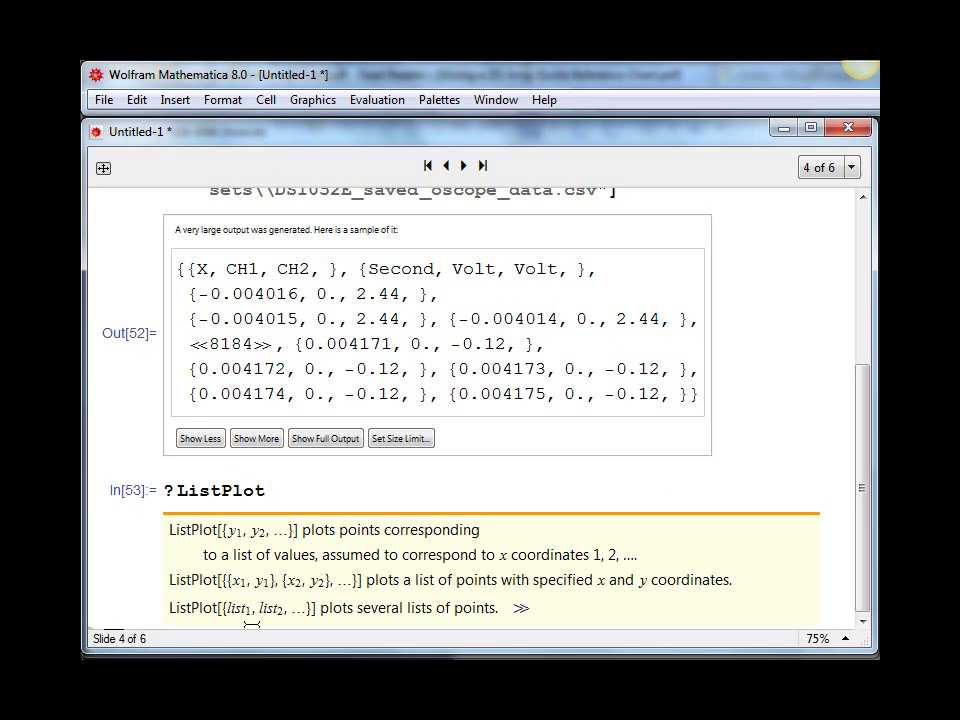
- Evaluate data[[All, {1, 2}]] to get only the X and CH1 columns
type("data")
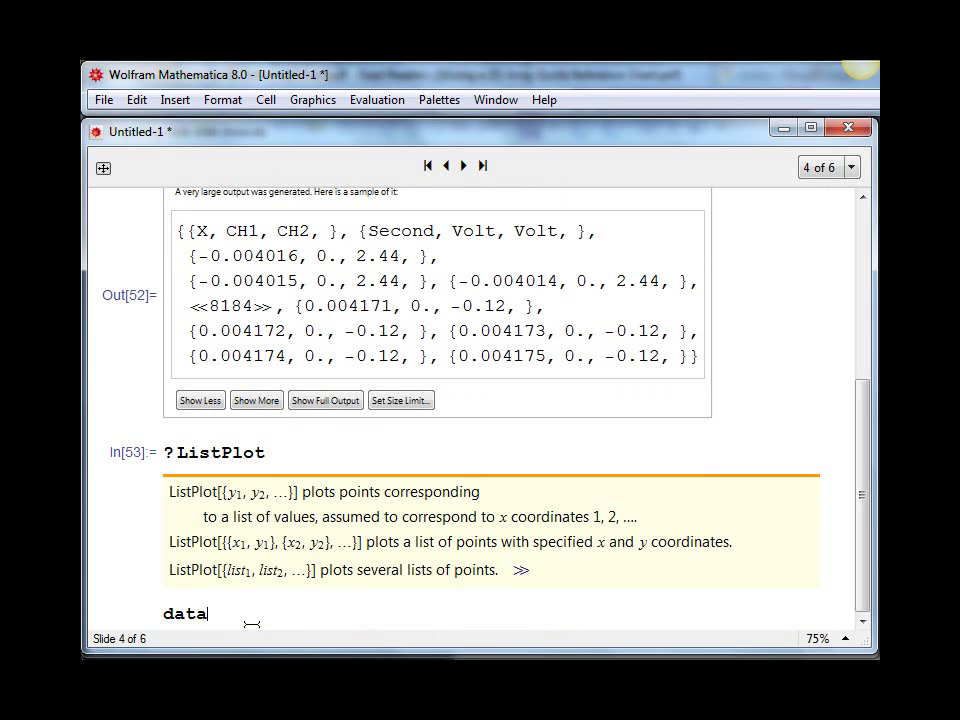
type("[[]]")
key("Left")
key("Left")
type("All, {}")
key("Left")
type("1, 2}")
key("shift+Return")
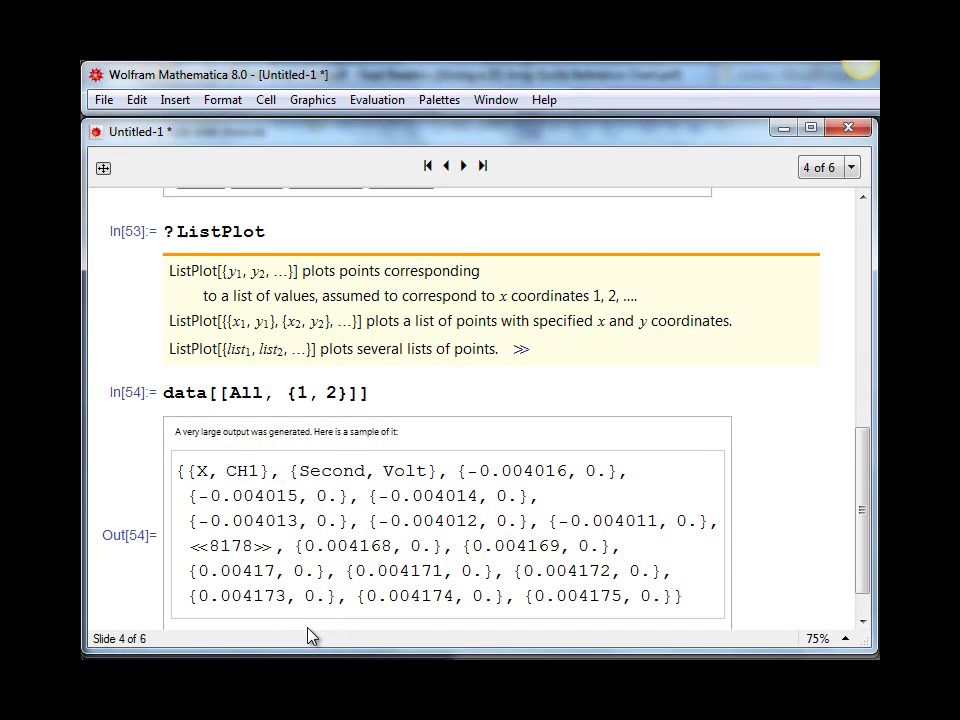
- Evaluate ListPlot[data[[All, {1, 2}]]] to plot time against CH1
type("ListPl")
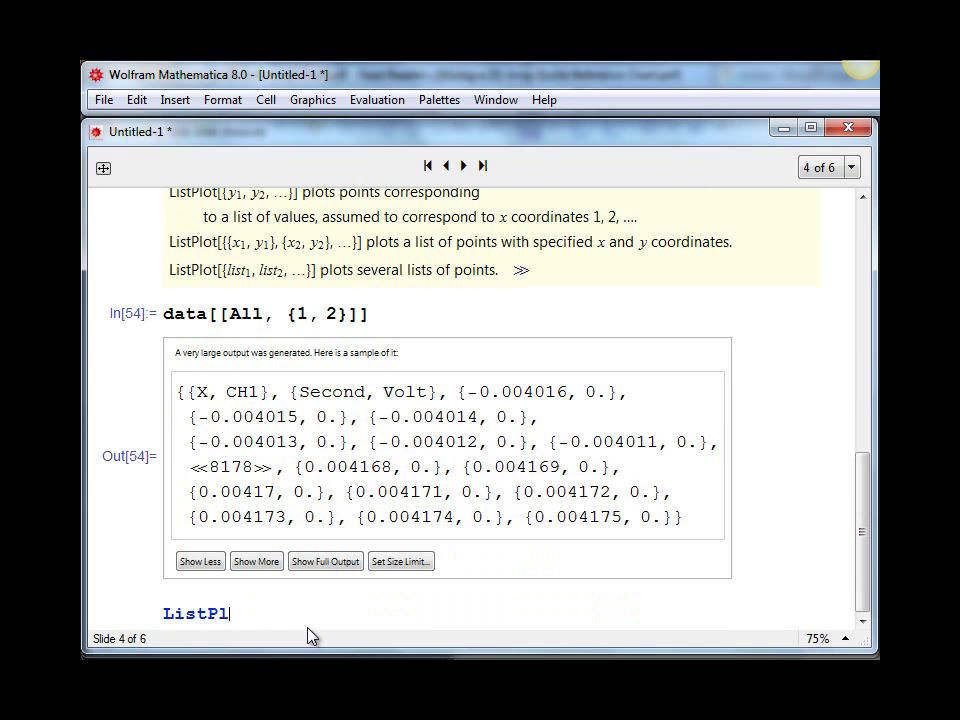
type("ot[data[[")
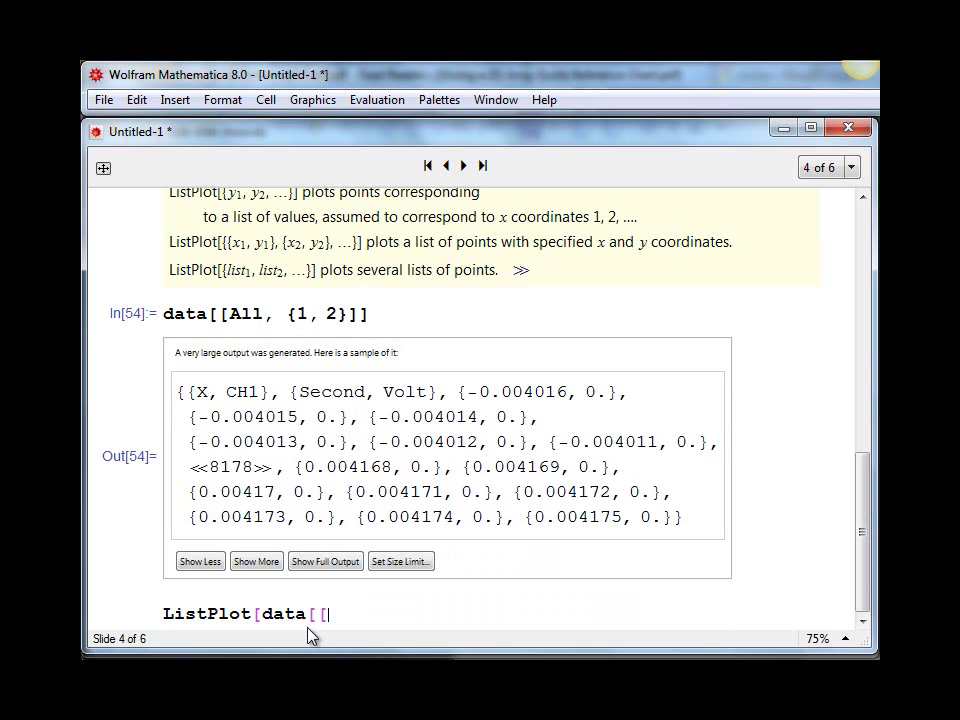
type("All, {1, 2}]]]")
key("shift+Return")
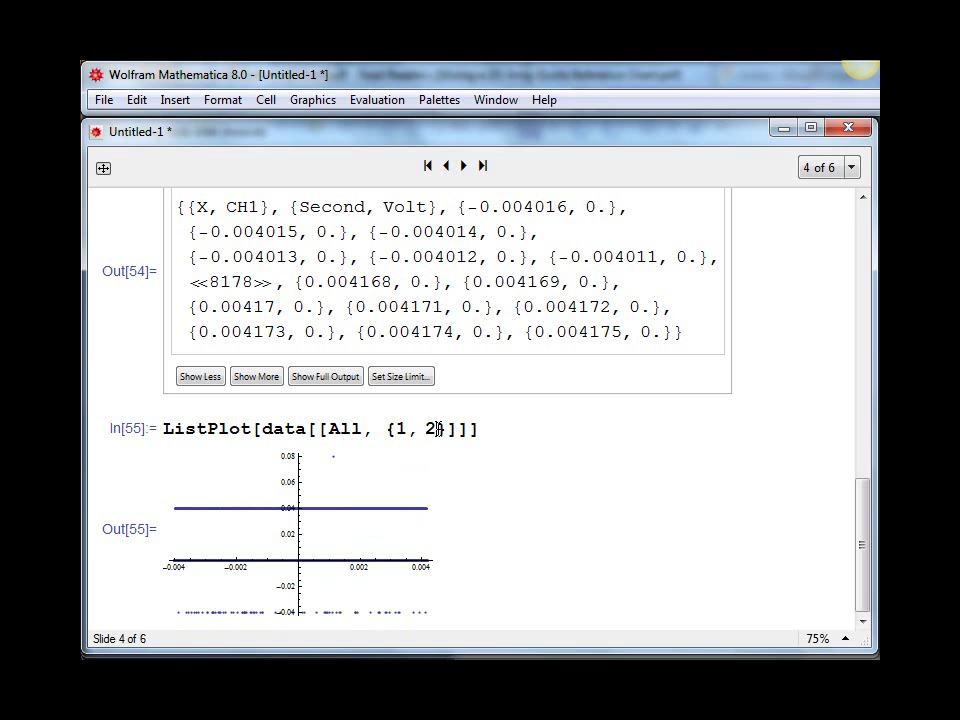
- Change the columns to {1, 3} and replot, showing time against CH2 as a wave
key("BackSpace")
key("BackSpace")
type("3")
key("shift+Return")
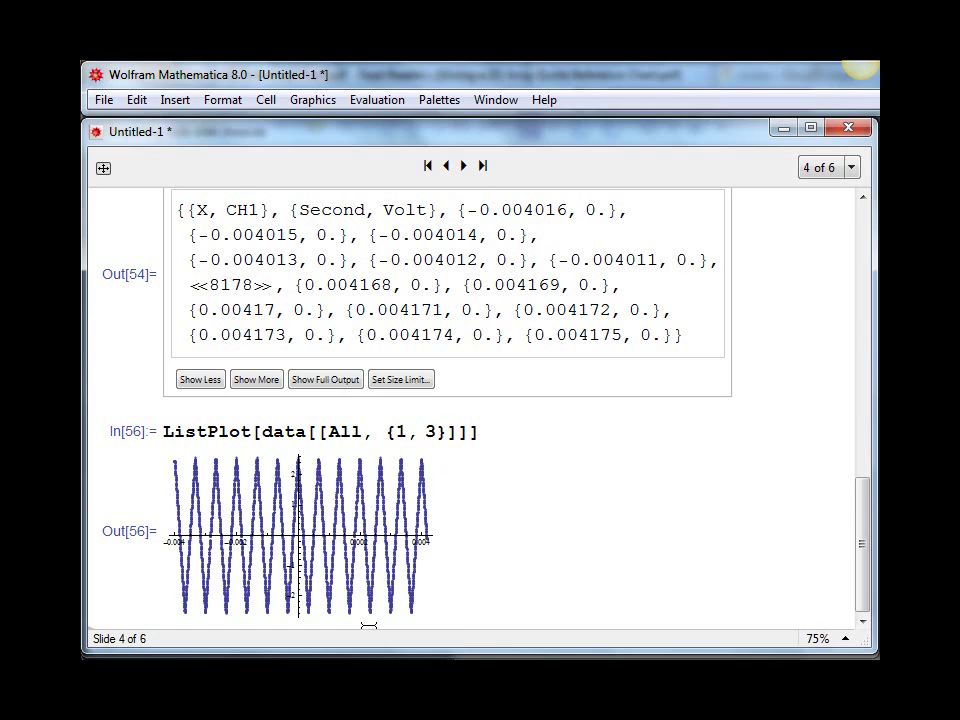
- Switch to the array-slicing reference chart, then cycle windows back toward the notebook
key("alt+Tab")
key("alt+Tab")
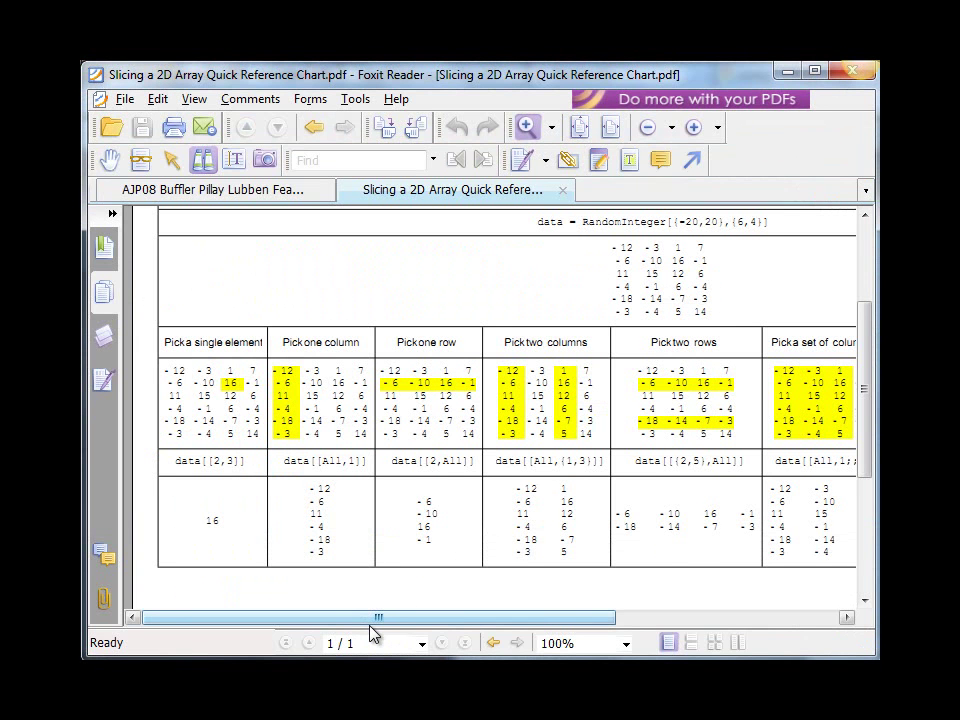
key("alt+Tab")
key("alt+Tab")
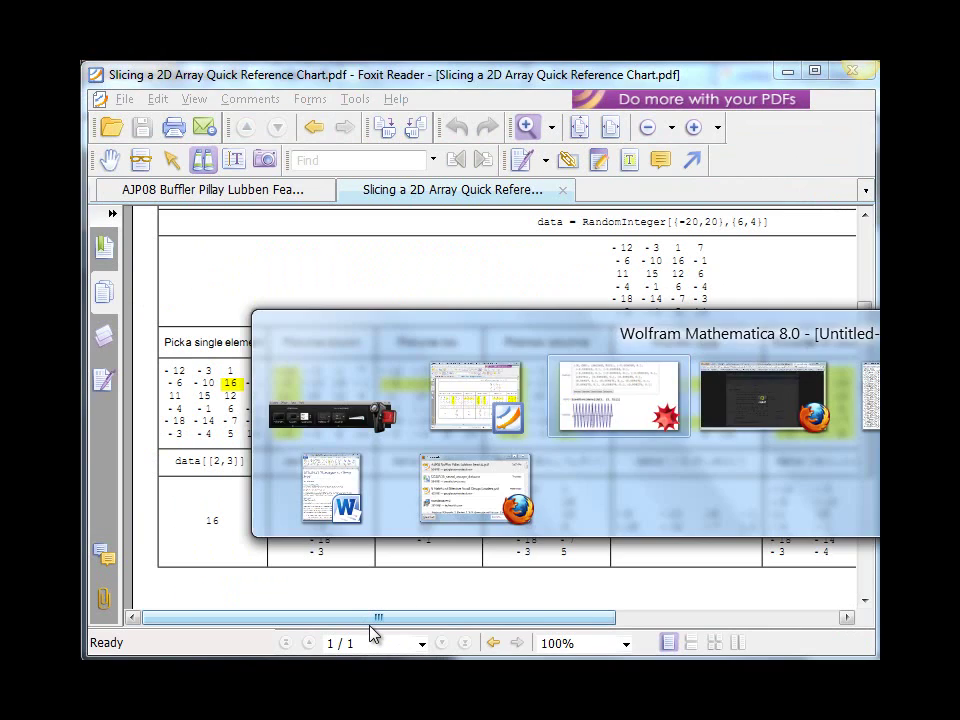
key("alt+Tab")
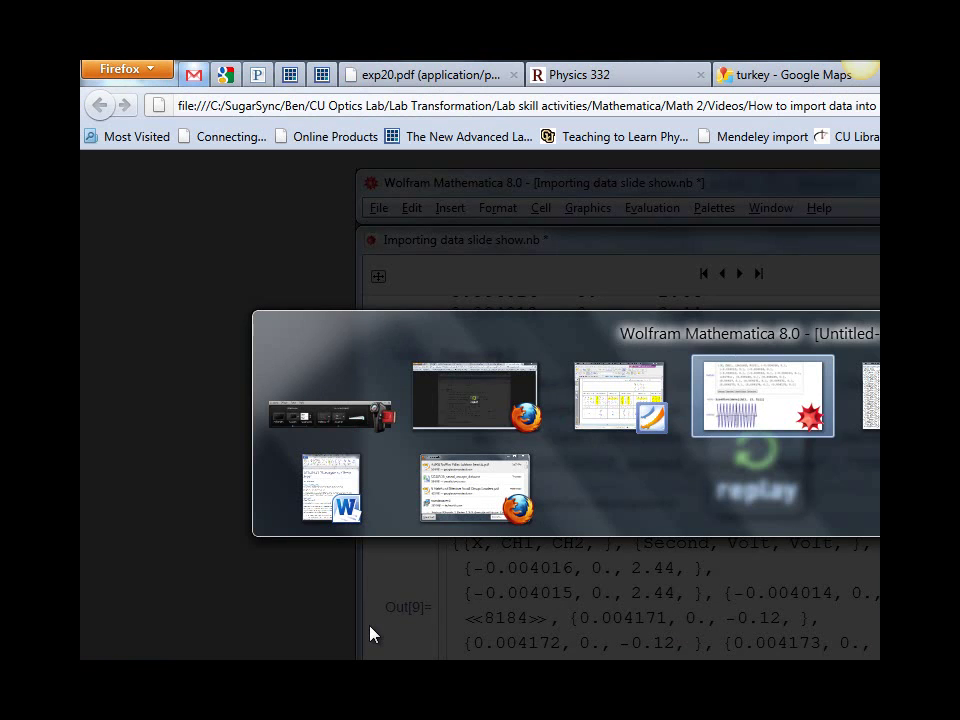
- Return to the Untitled-1 notebook showing the CH2 wave plot
key("alt+Tab")
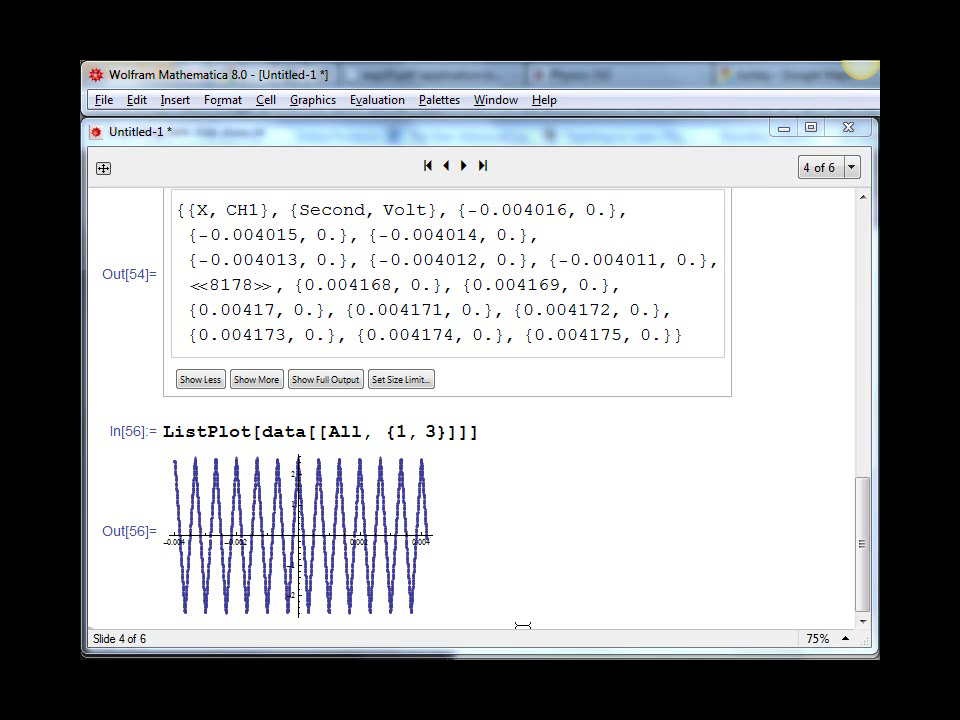